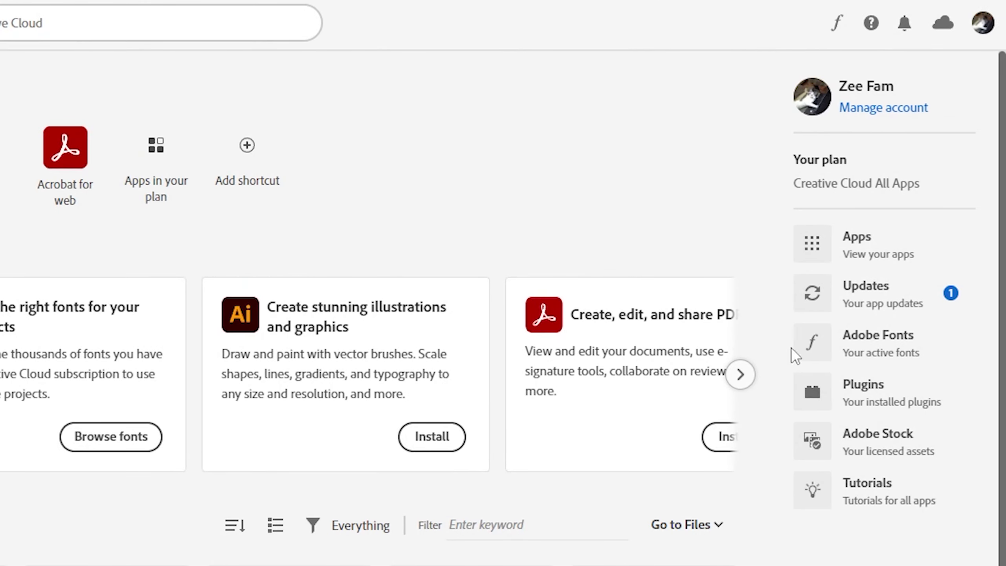
Step: Show Creative Cloud's Adobe Fonts Installed Fonts page, which lists no fonts yet
click(876, 351)
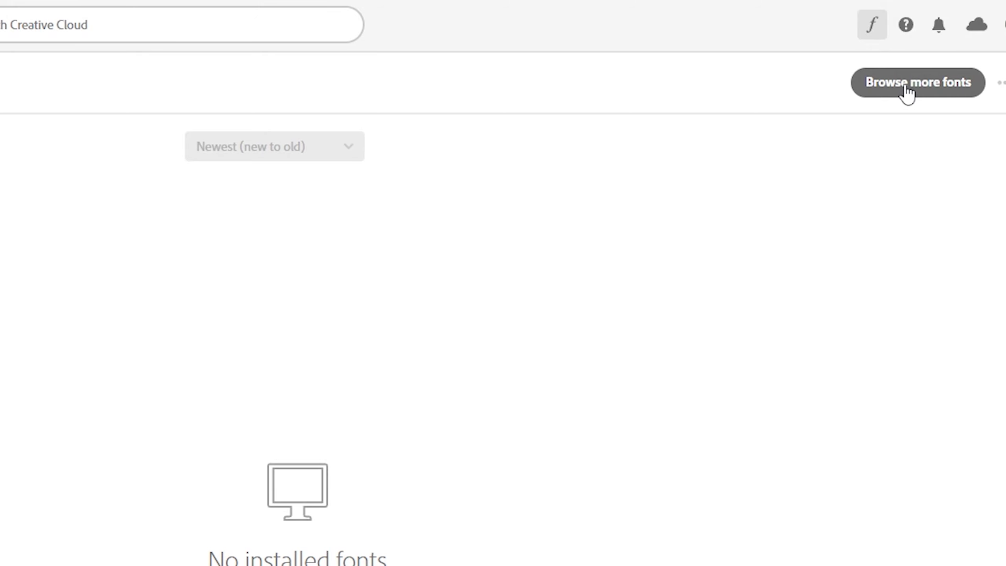
Step: Open Adobe Fonts in the browser and browse the 4382 families back to Atahualpa
click(906, 88)
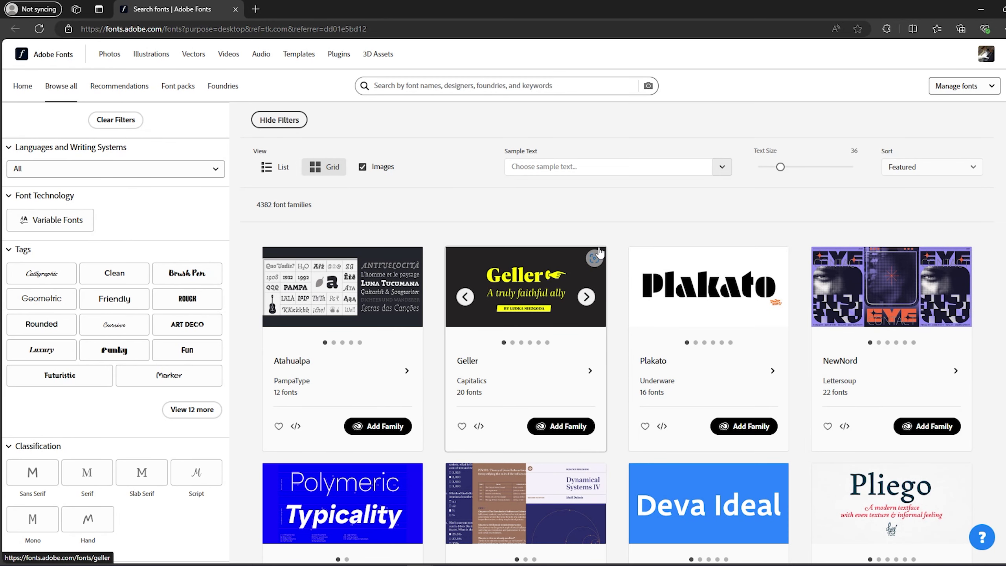
scroll(618, 242, down, 4)
scroll(658, 231, down, 2)
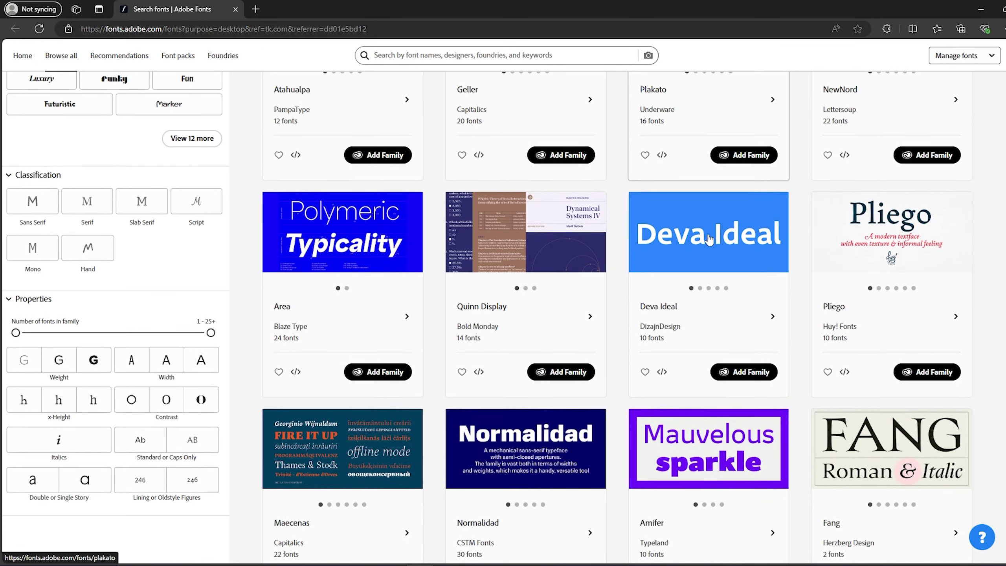
scroll(622, 344, down, 3)
scroll(618, 344, up, 6)
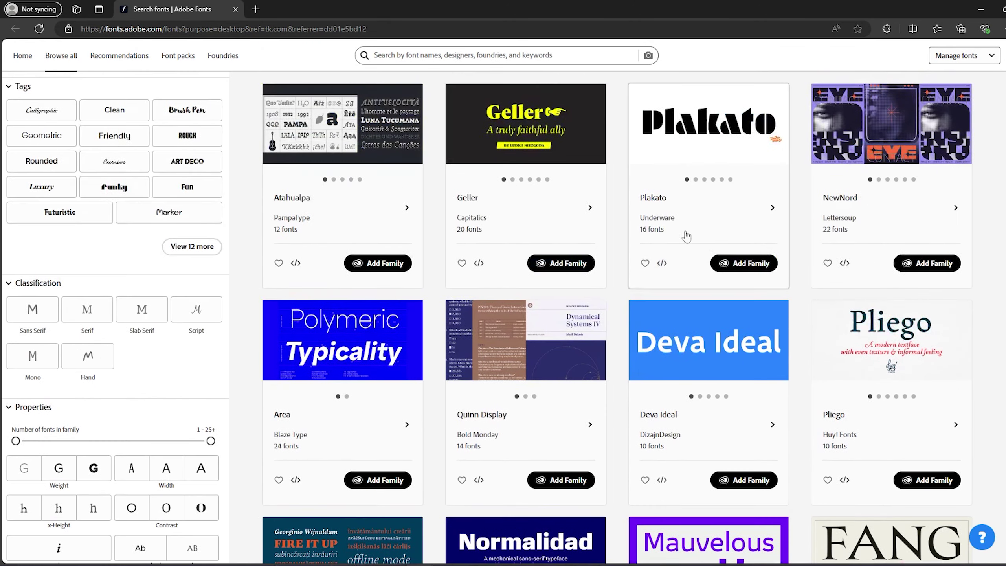
scroll(609, 164, up, 1)
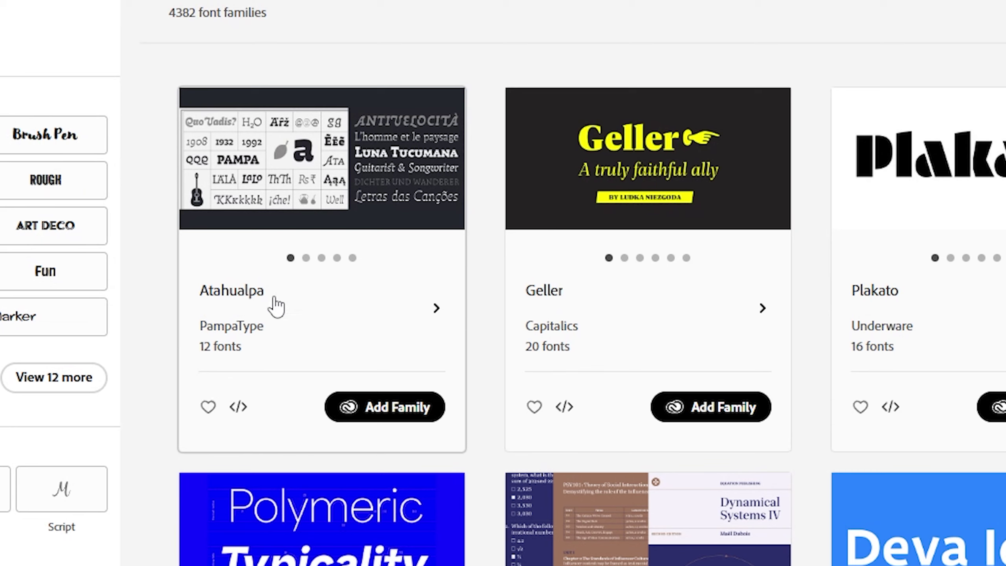
mouse_move(329, 206)
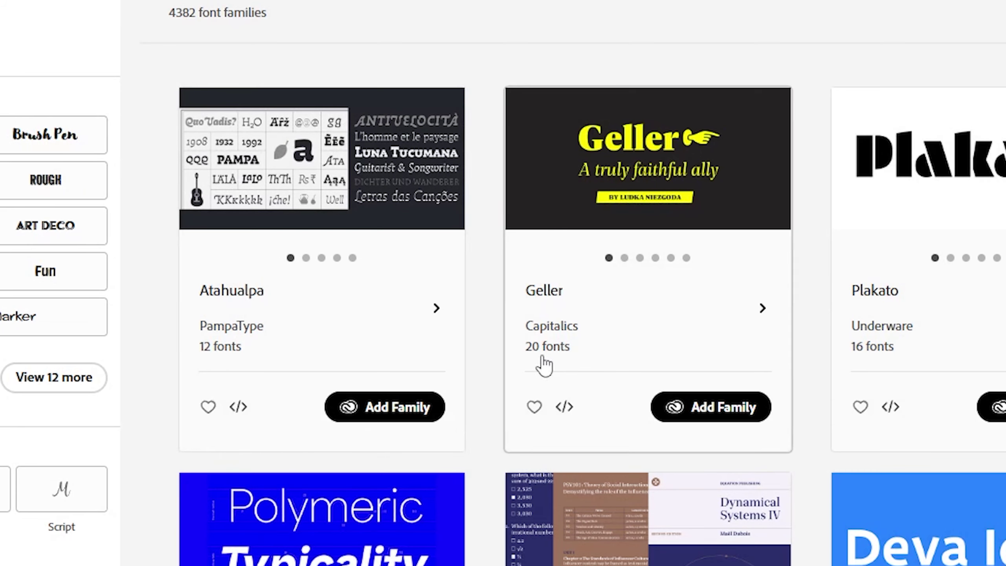
Step: Open the Atahualpa family page and look over its styles
click(443, 317)
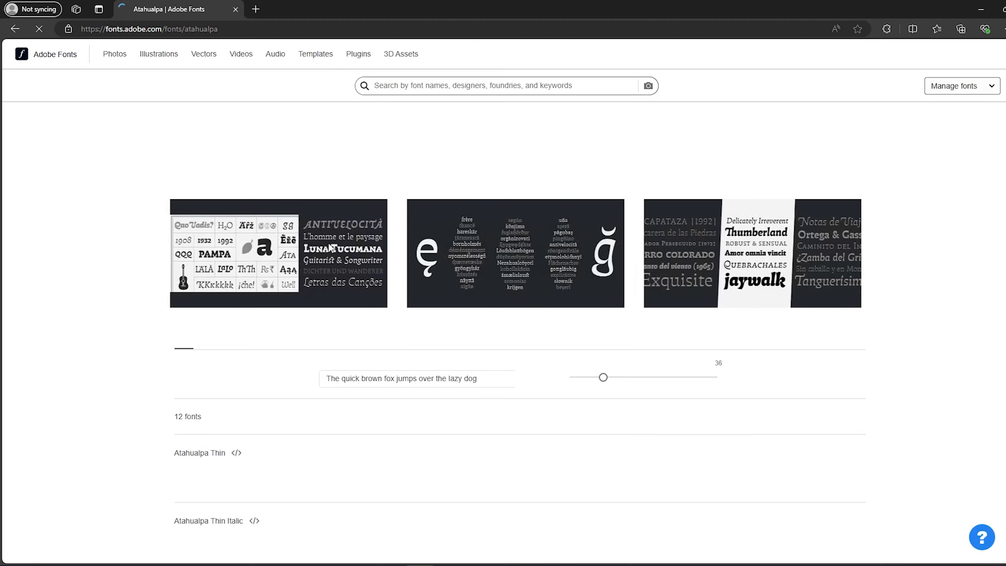
scroll(485, 255, down, 2)
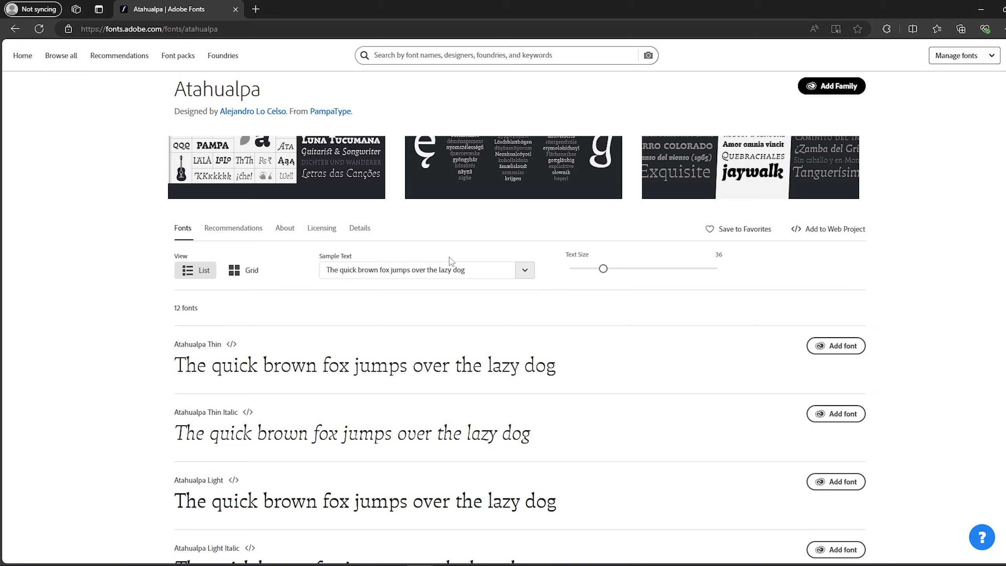
scroll(477, 281, down, 10)
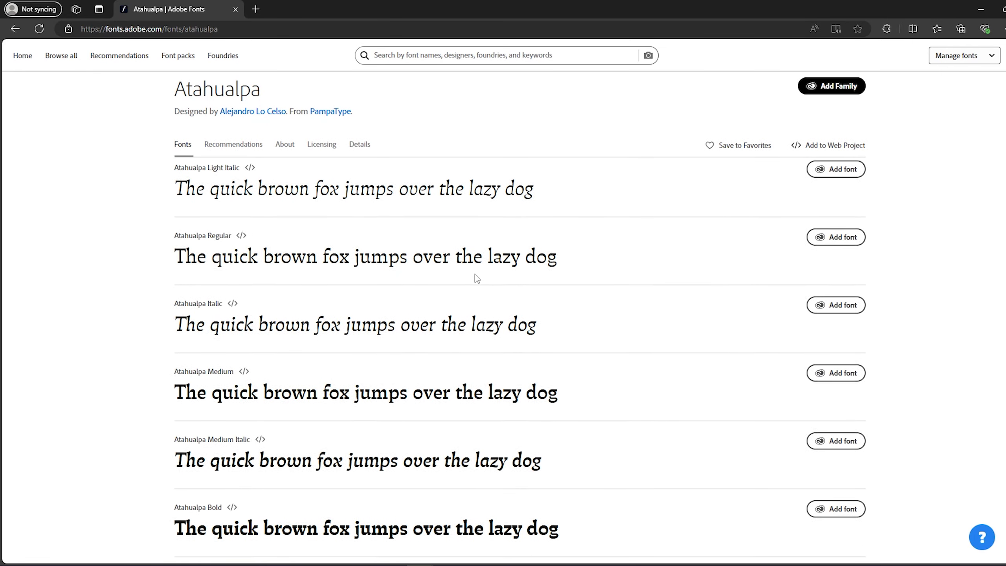
scroll(476, 278, down, 4)
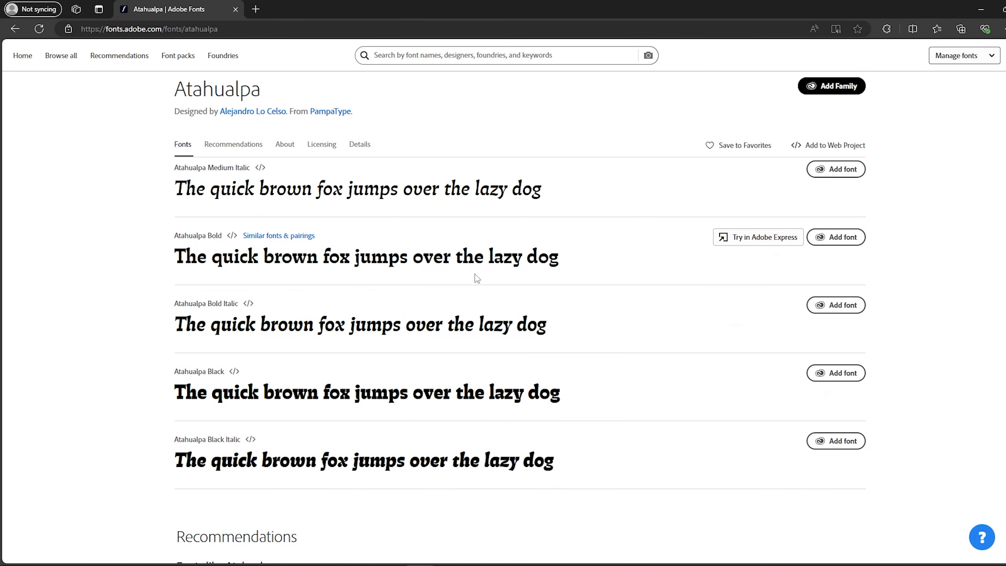
scroll(476, 278, up, 15)
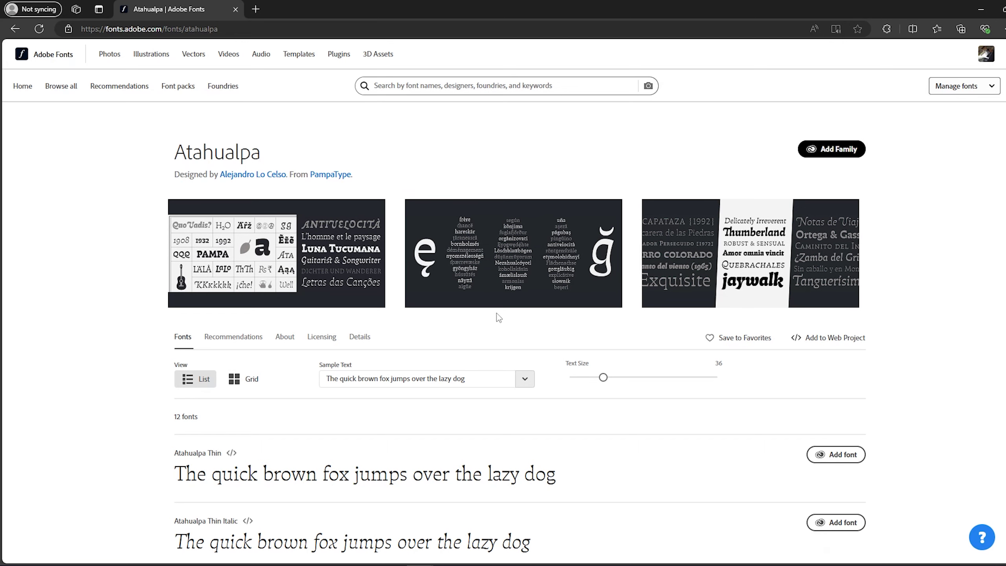
scroll(174, 260, down, 3)
scroll(134, 302, up, 3)
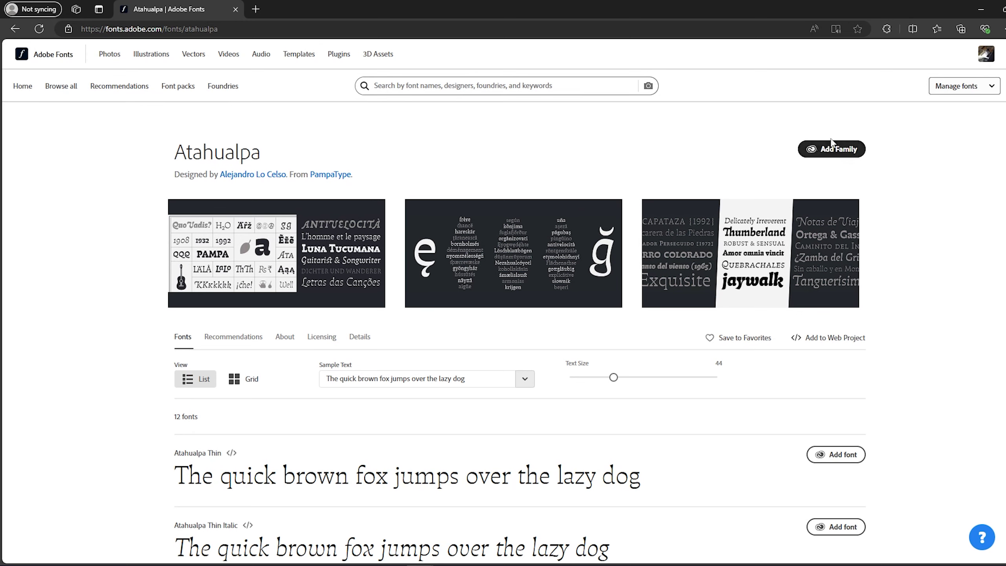
Step: Add the Atahualpa family and review its 12 styles from Thin to Bold Italic
click(844, 148)
scroll(696, 197, down, 5)
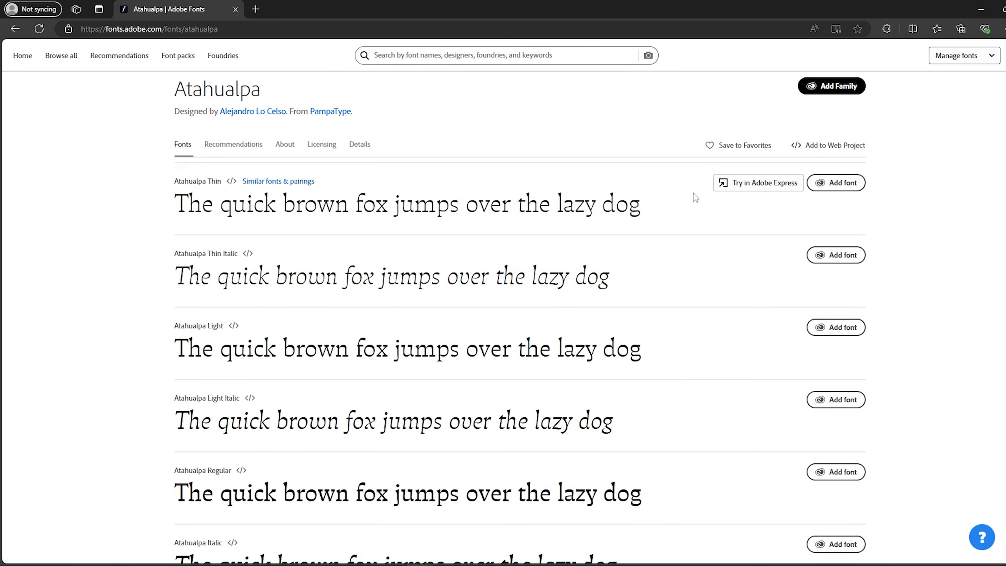
scroll(673, 278, down, 5)
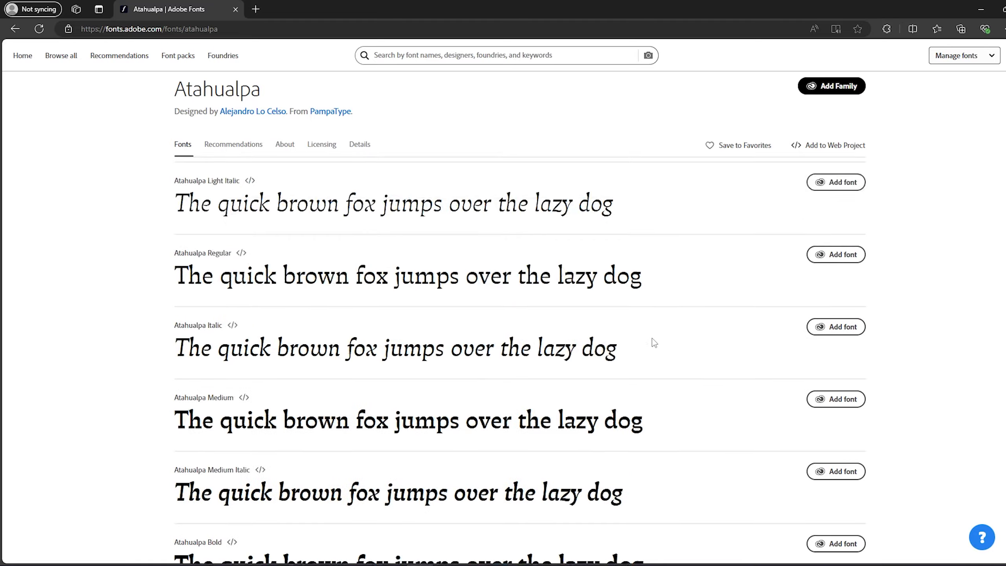
scroll(664, 271, up, 10)
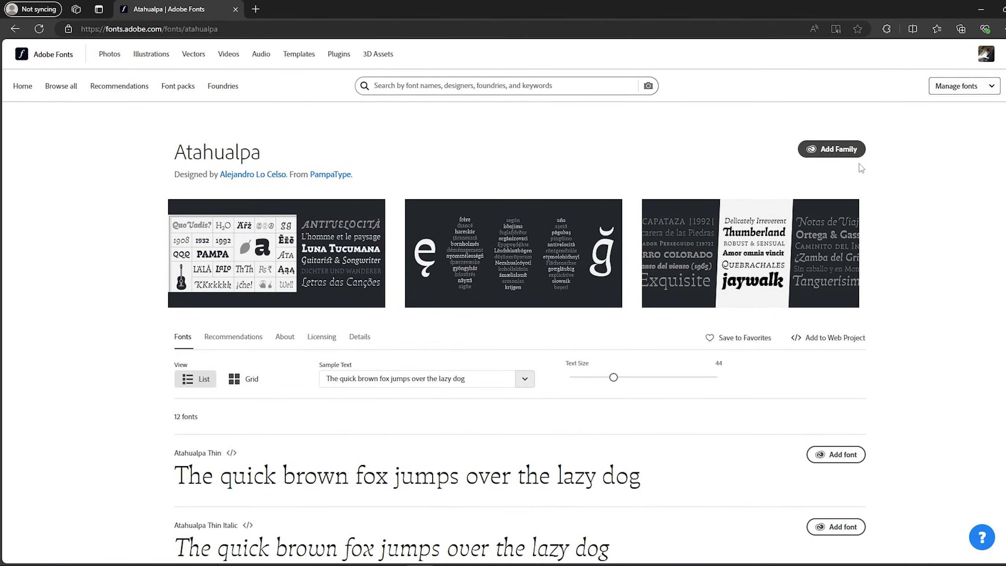
scroll(859, 163, down, 10)
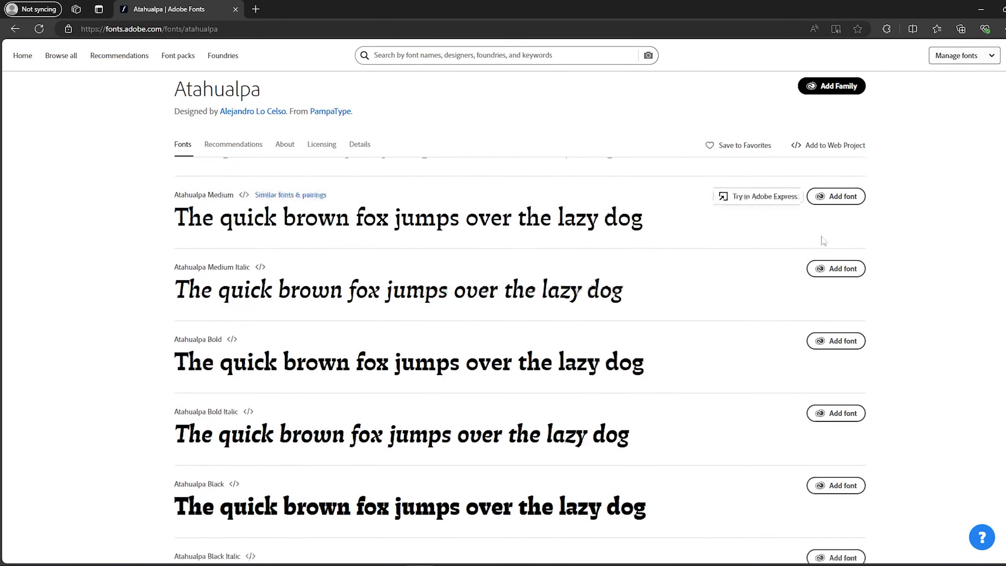
scroll(823, 241, down, 5)
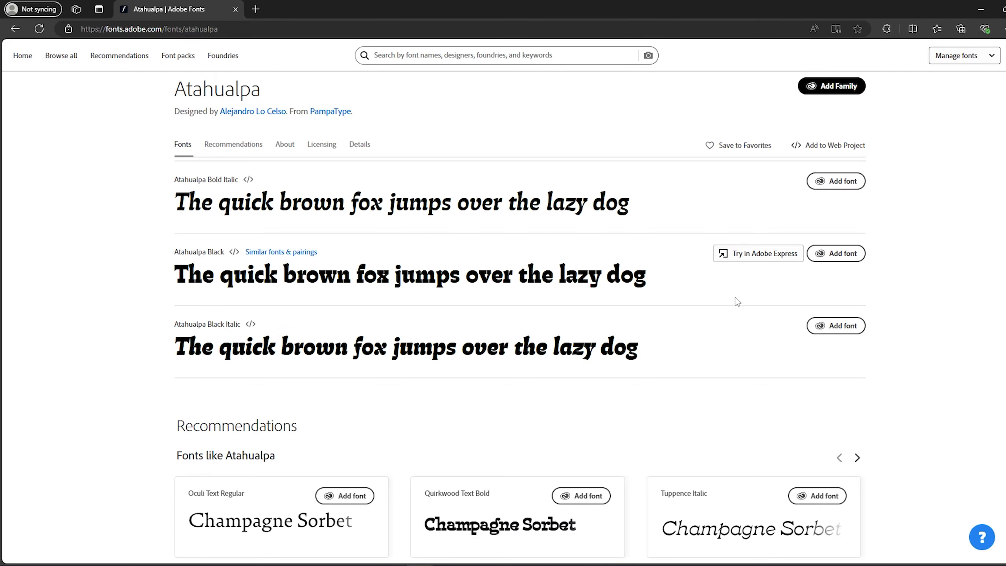
scroll(737, 301, up, 10)
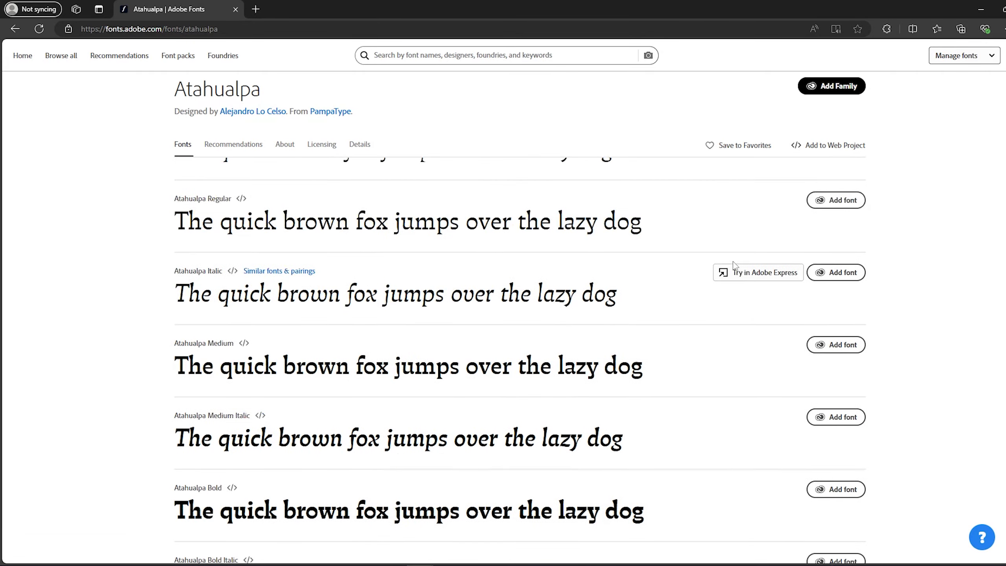
scroll(733, 261, up, 10)
scroll(751, 246, down, 5)
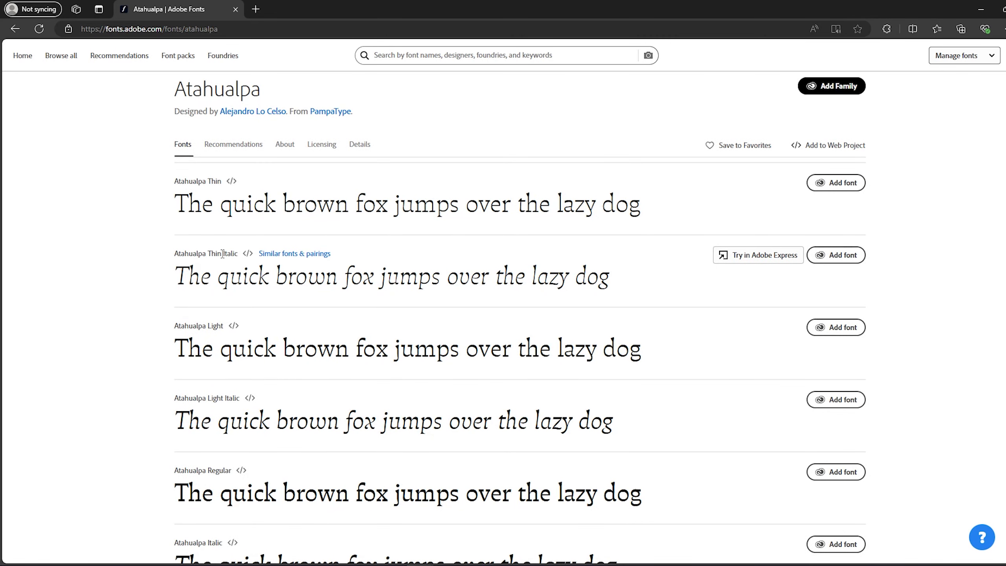
scroll(219, 246, down, 2)
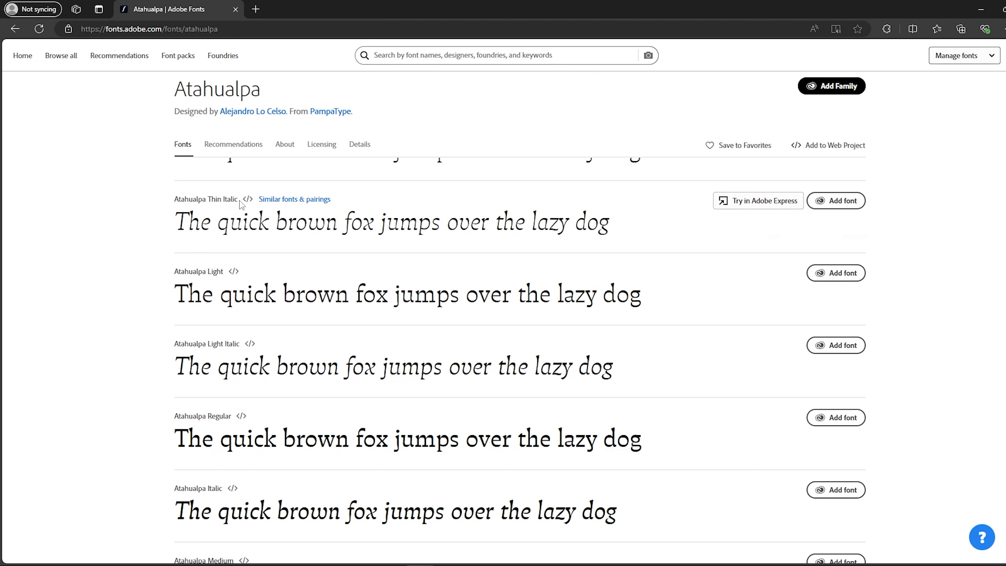
scroll(347, 297, down, 8)
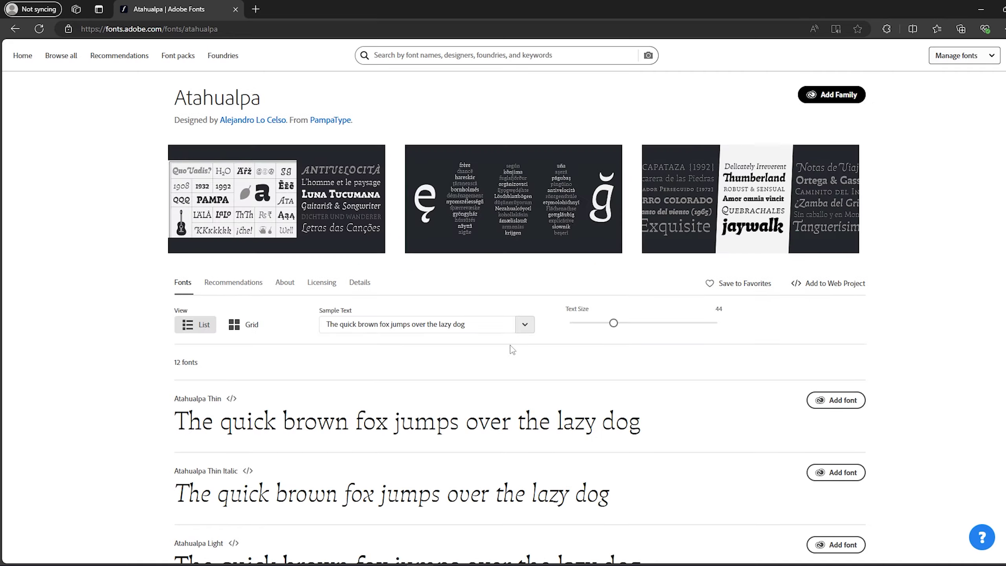
Step: Set the preview text size to 37 and the sample text to the uppercase alphabet
mouse_move(611, 274)
mouse_down()
mouse_move(591, 270)
mouse_move(605, 273)
mouse_up()
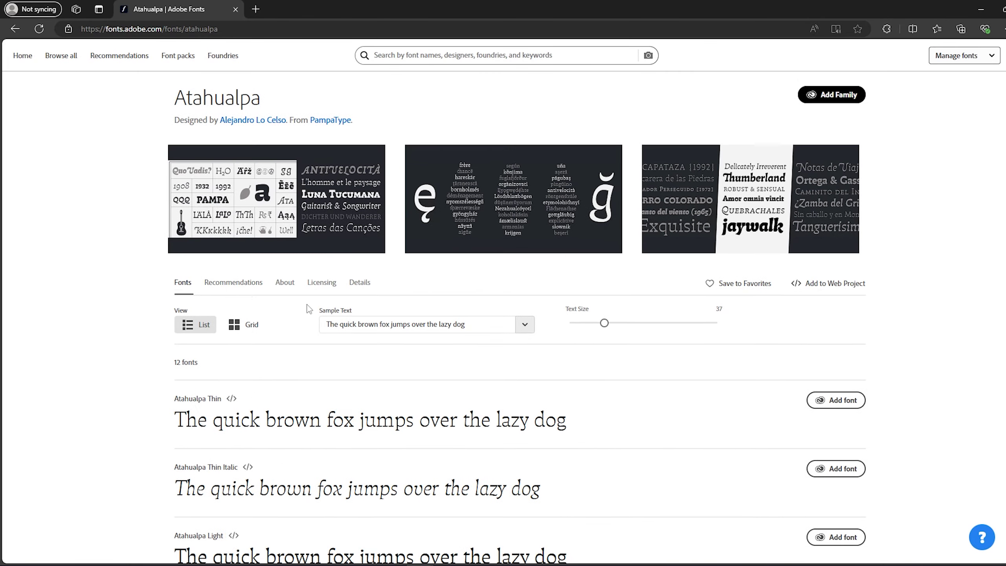
click(237, 286)
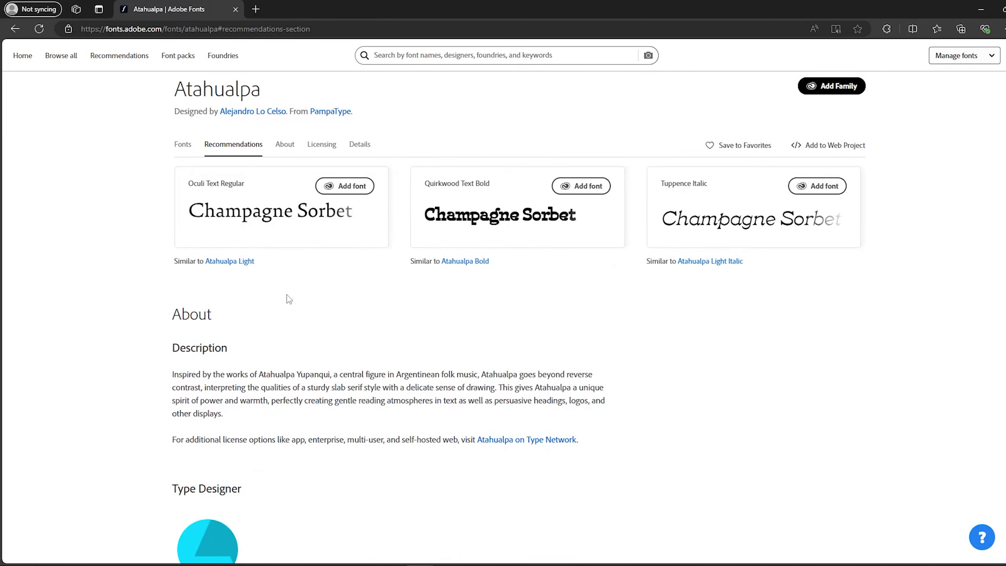
click(183, 144)
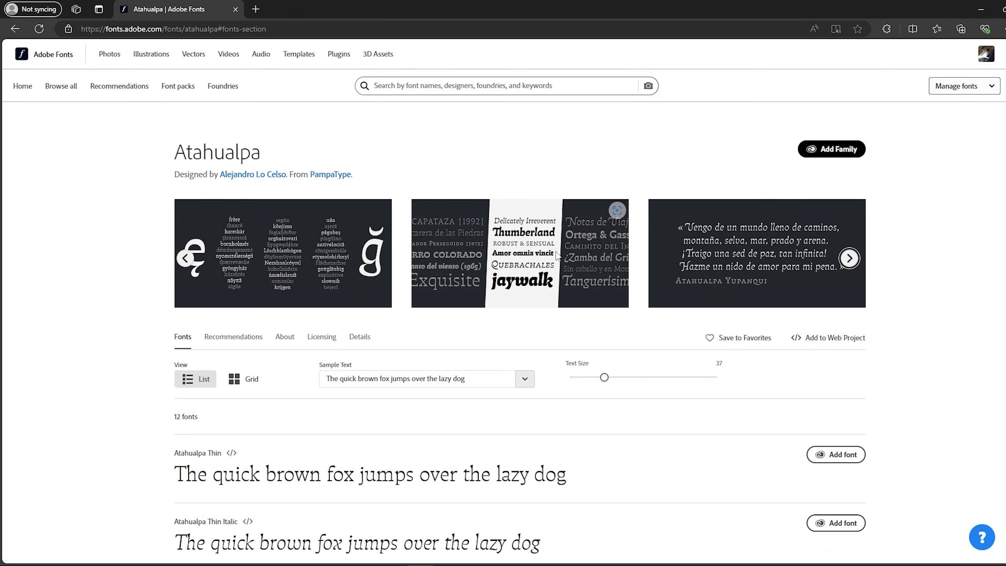
scroll(511, 285, down, 1)
click(523, 328)
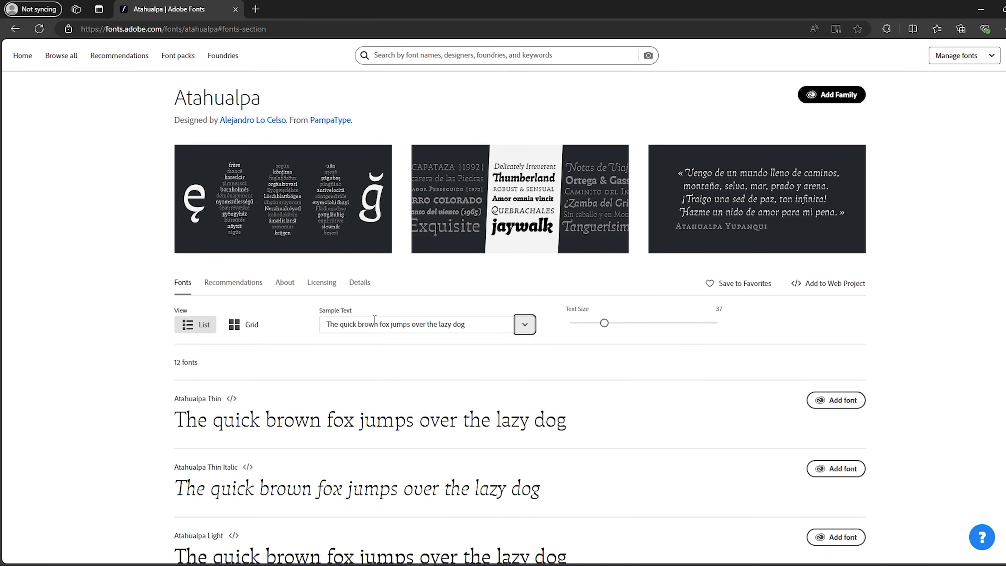
click(523, 328)
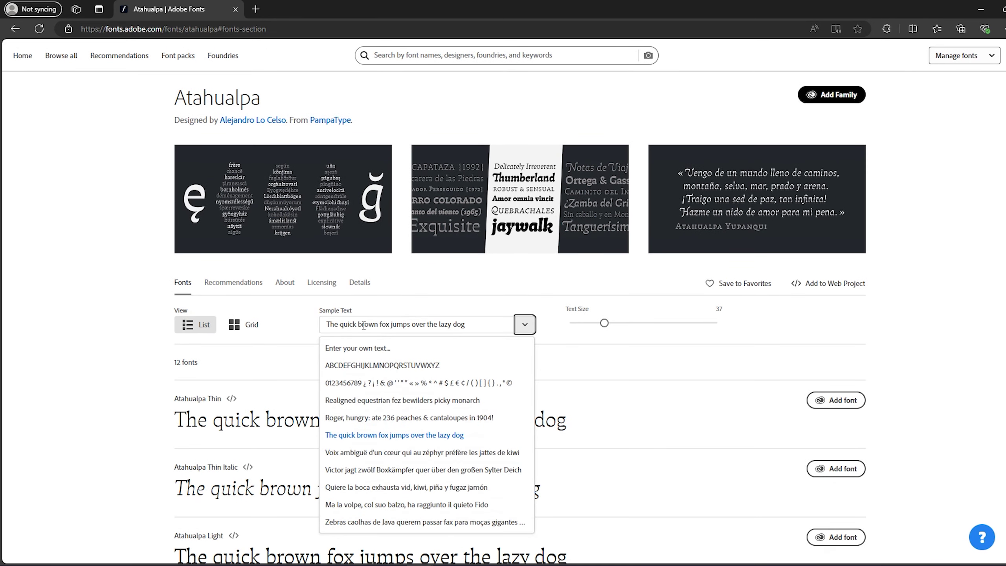
click(366, 365)
Step: Add all 12 Atahualpa styles to Adobe apps and confirm with OK
scroll(366, 364, down, 1)
scroll(366, 364, down, 14)
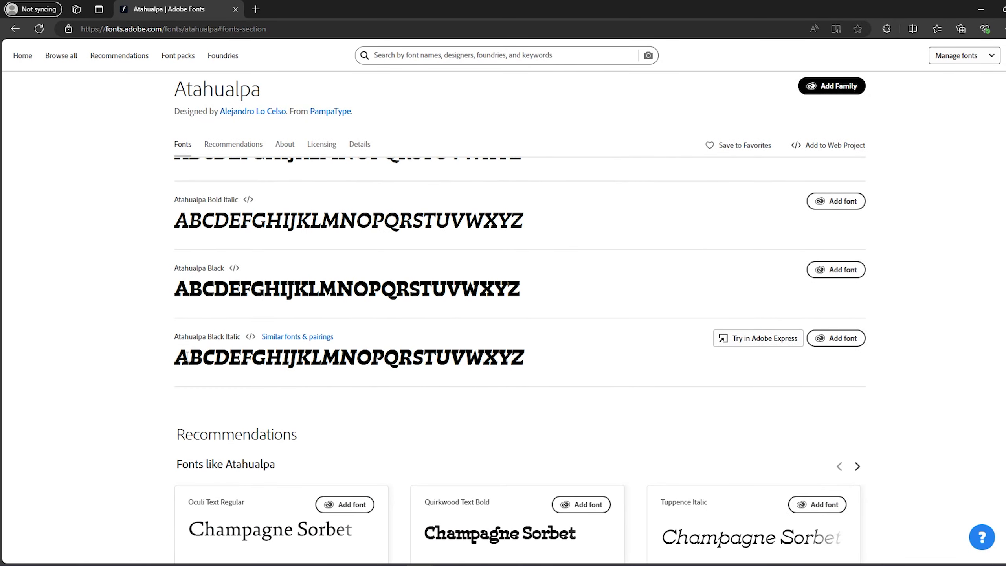
scroll(467, 348, up, 15)
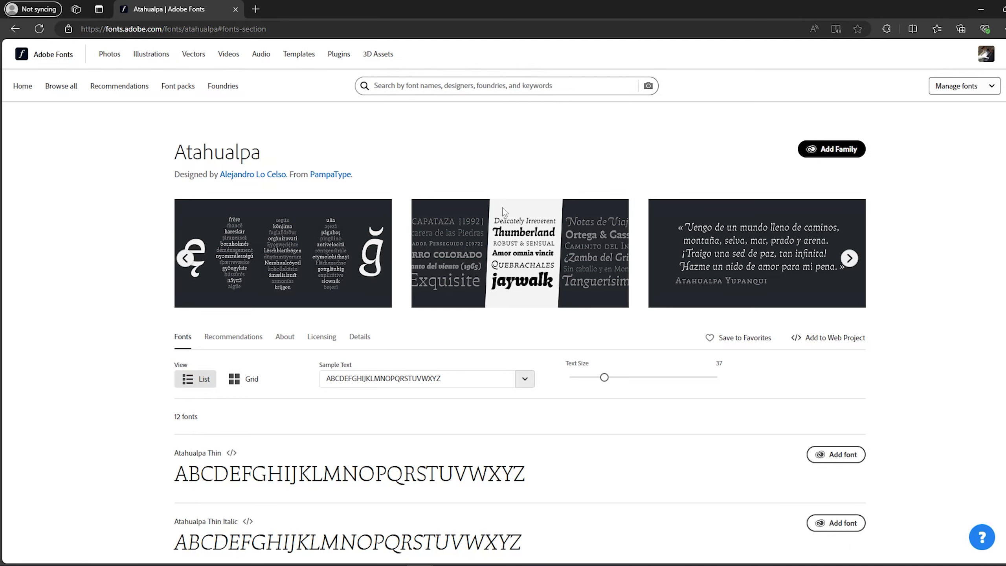
click(839, 149)
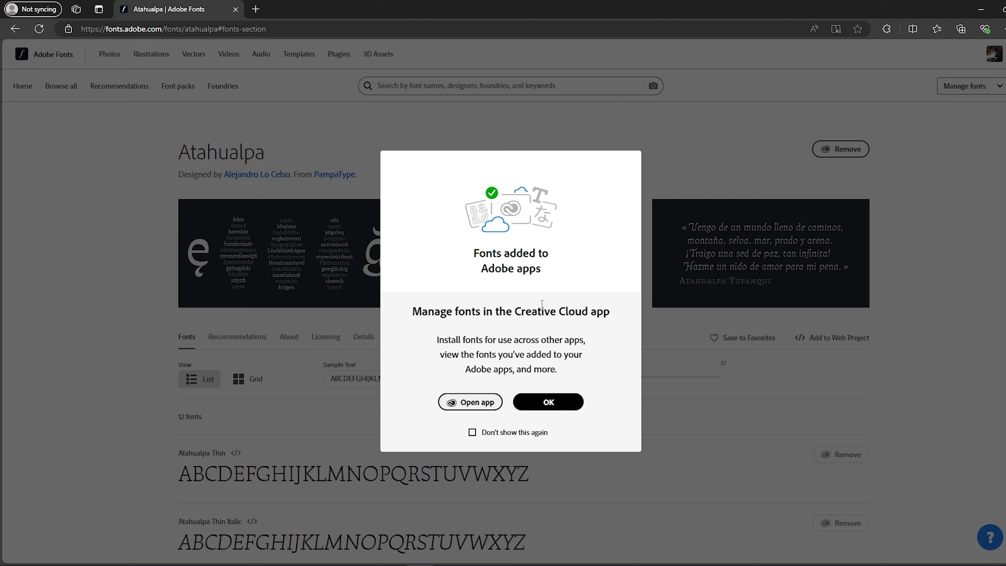
click(553, 407)
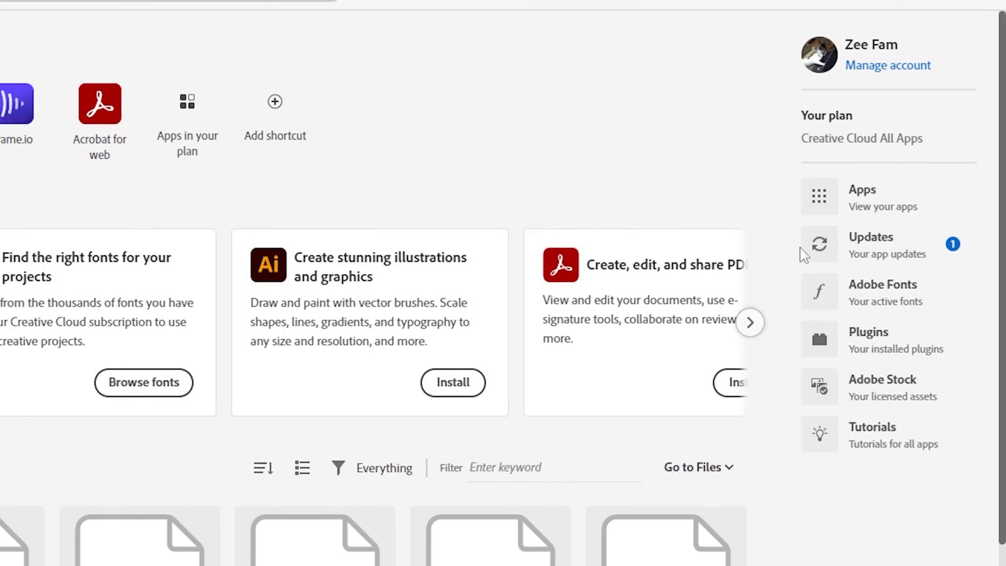
Step: Install the Atahualpa family from Creative Cloud's Adobe Fonts list for local apps
click(938, 242)
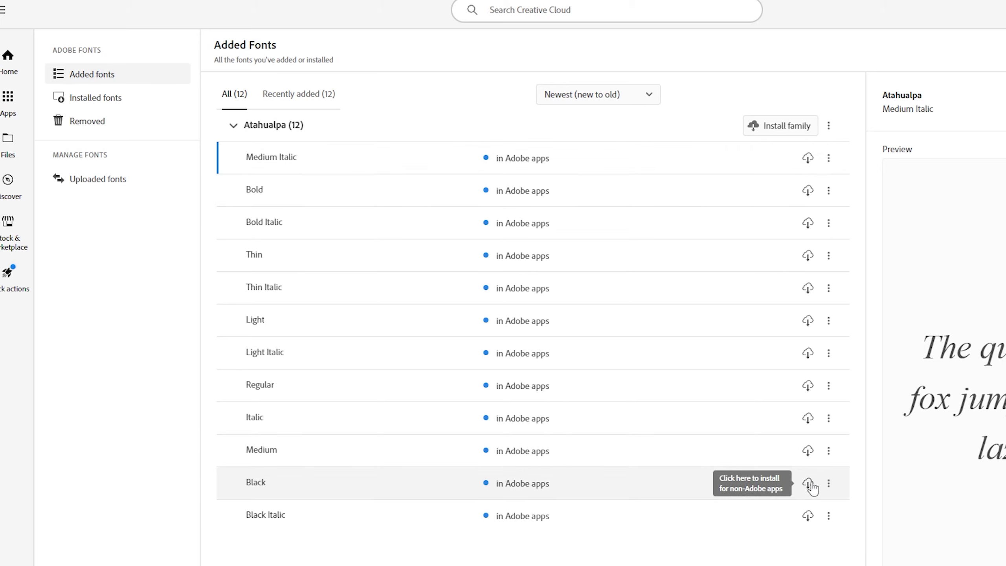
click(787, 126)
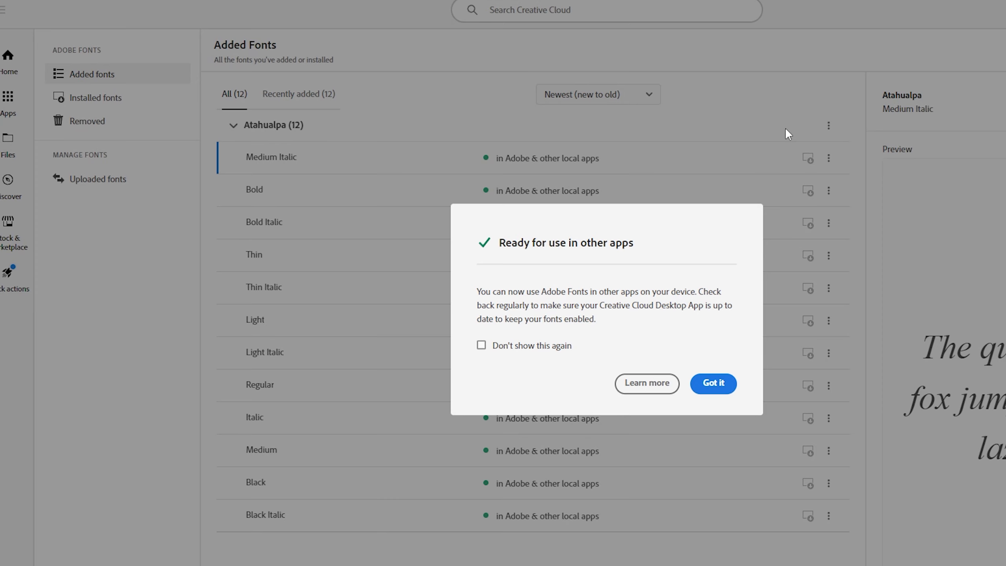
Step: Dismiss the ready-for-use notice and pick Photoshop's Type tool on the 1080 x 2400 px document
click(713, 383)
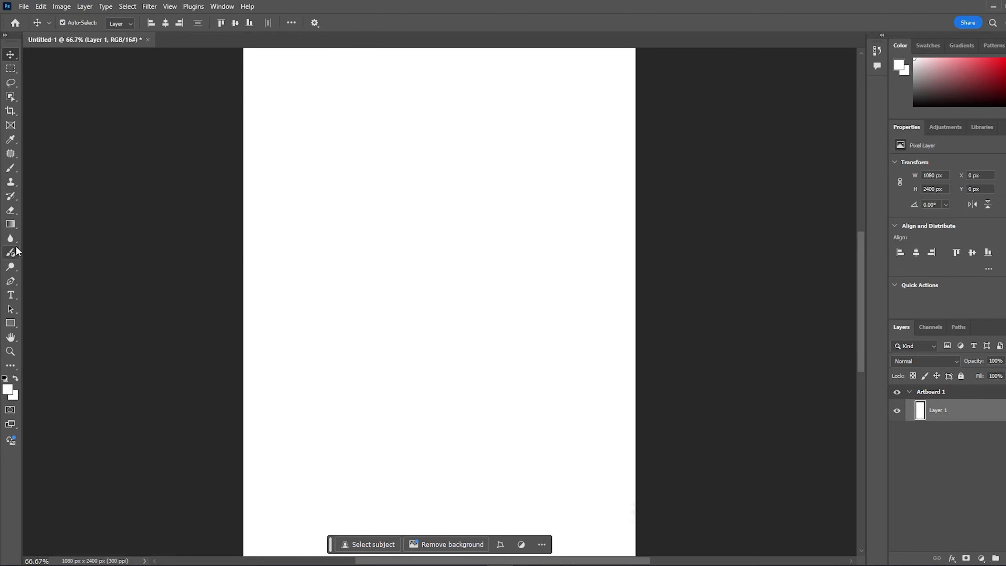
click(11, 295)
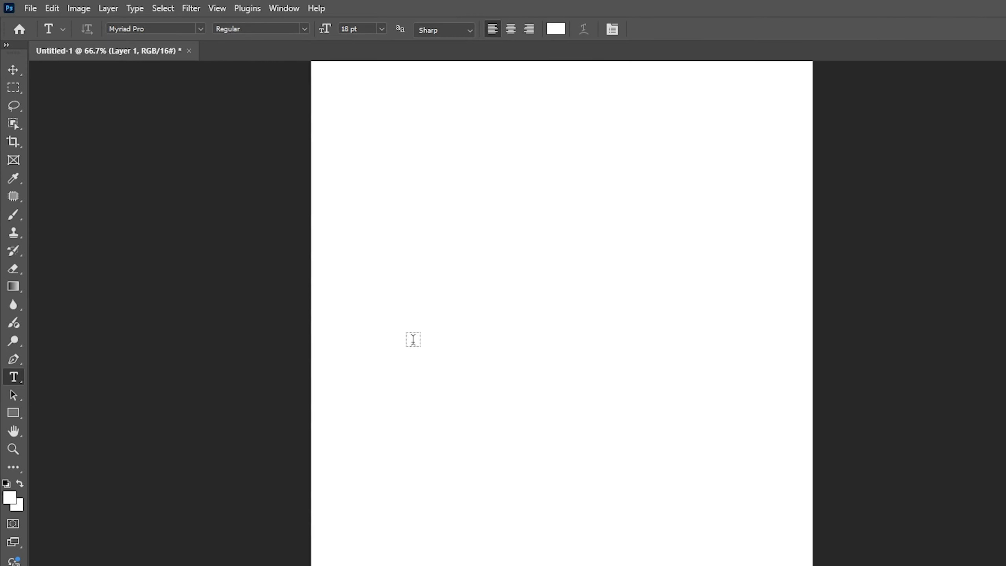
click(413, 339)
click(153, 29)
Step: Set the Lorem Ipsum text's font to Atahualpa Black and commit it
key(BackSpace)
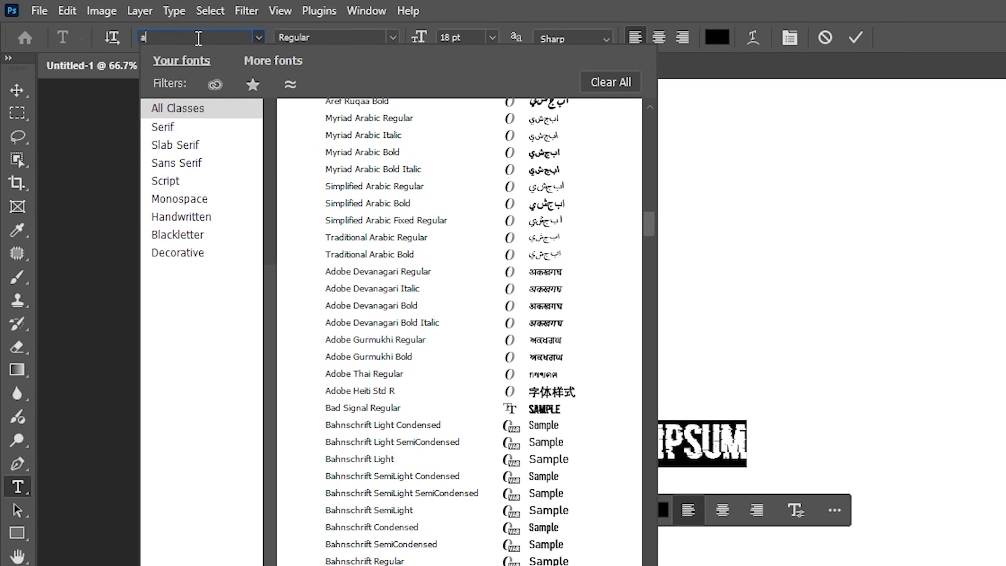
text(tahualpa)
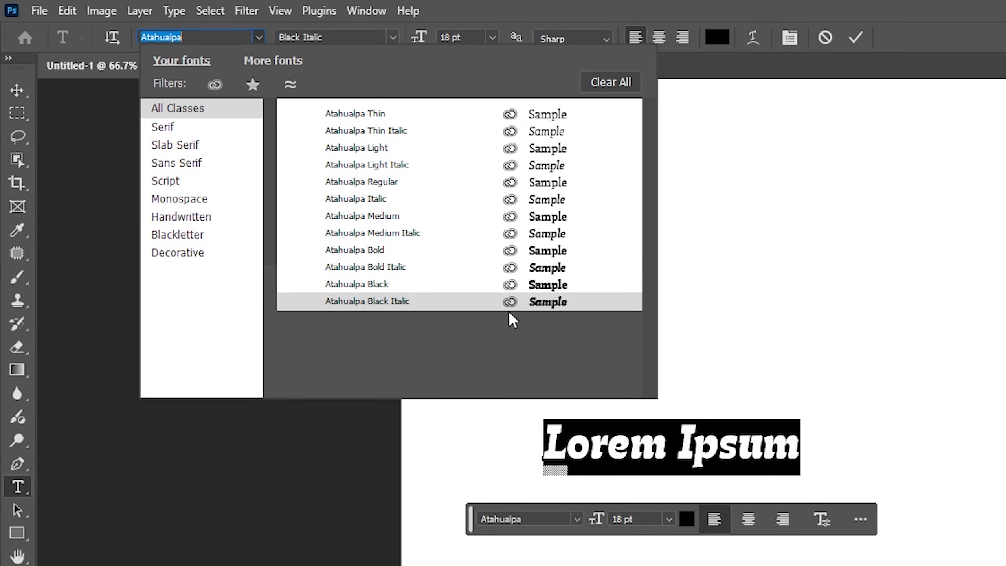
click(471, 285)
key(ctrl+Return)
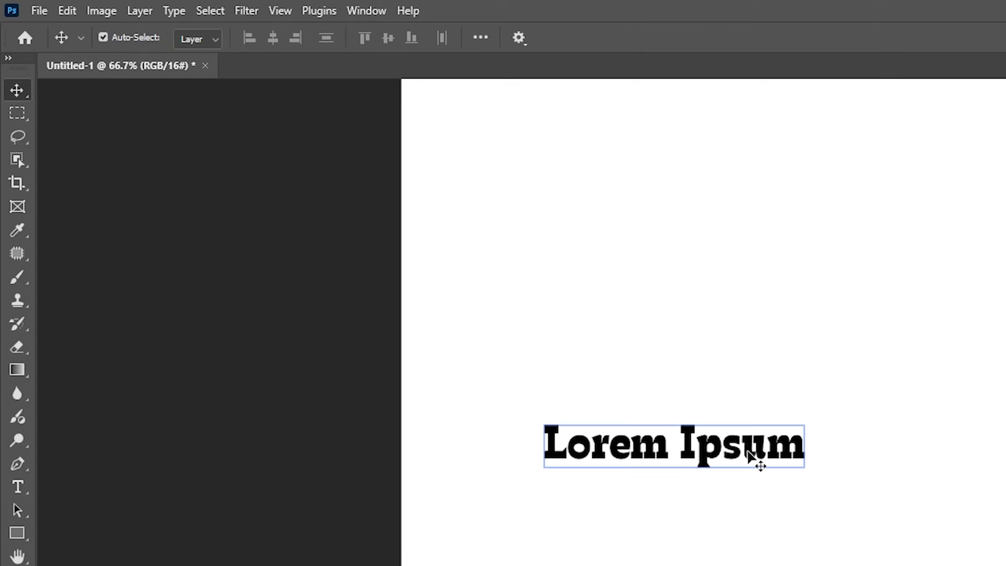
Step: Scale the Lorem Ipsum text layer proportionally to about 154%
click(750, 456)
key(ctrl+t)
drag(827, 456, 913, 379)
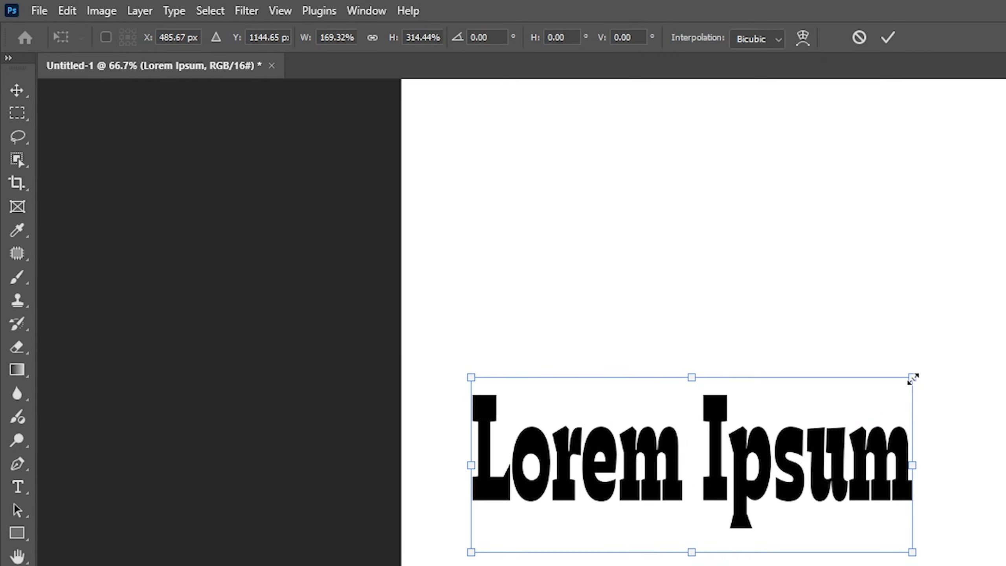
key(ctrl+z)
drag(825, 436, 959, 360)
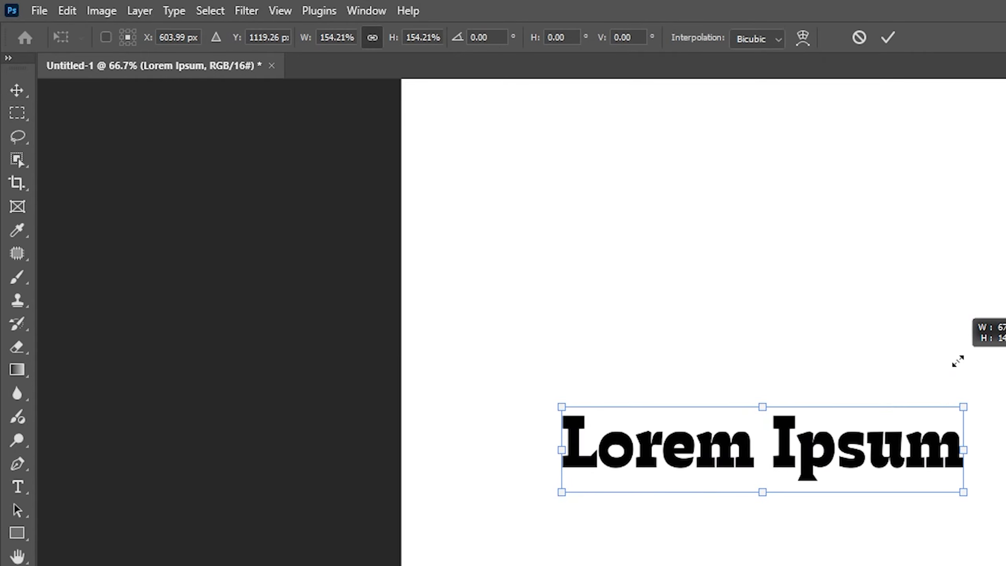